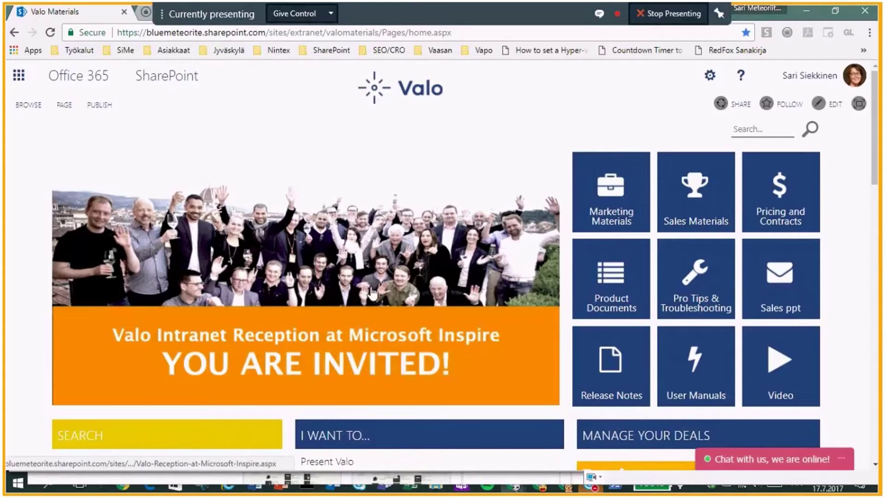
- Browse Product Documents > Valo Release 1.13 (July 2017) > Installation Packages and download PartnerPack-release-1.13.zip
{"action": "left_click", "coordinate": [613, 289]}
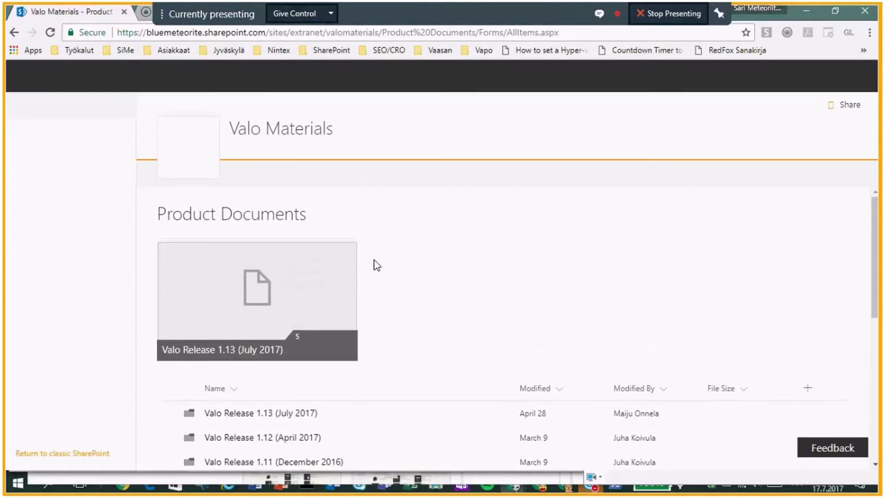
{"action": "left_click", "coordinate": [246, 328]}
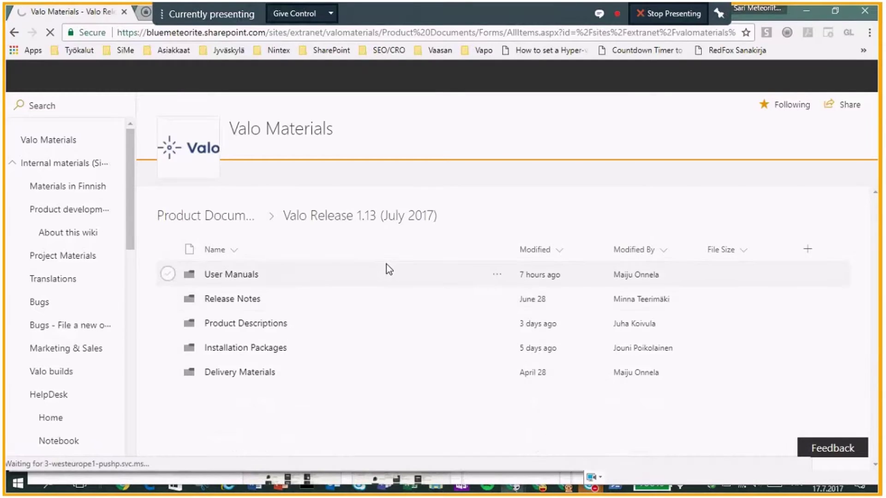
{"action": "left_click", "coordinate": [248, 347]}
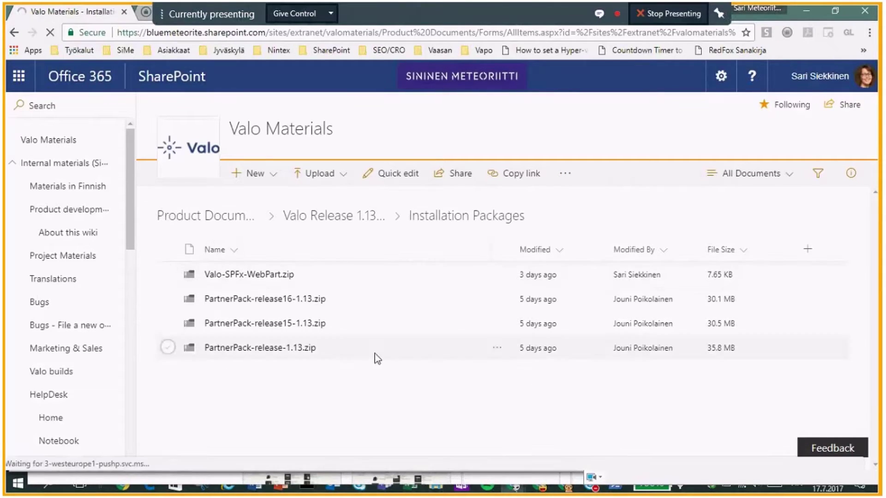
{"action": "left_click", "coordinate": [305, 347]}
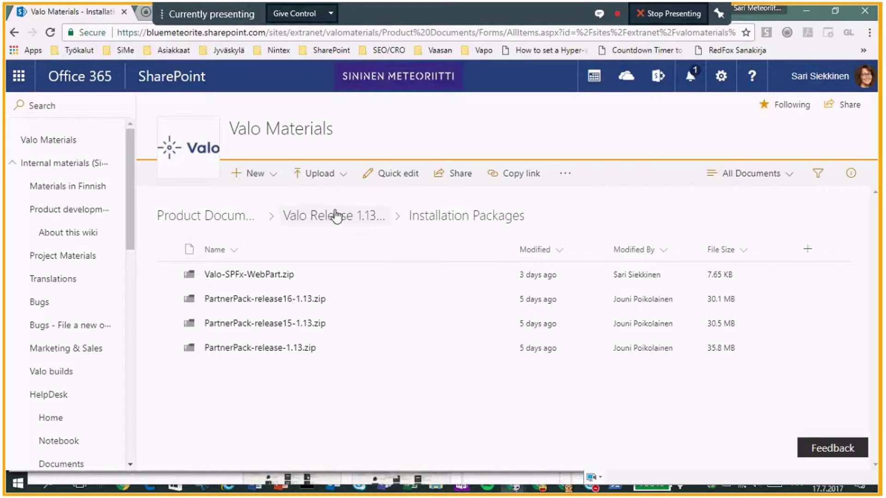
- Go up to Valo Release 1.13, enter Delivery Materials, and open Valo update 1.12 to 1.13.docx
{"action": "left_click", "coordinate": [335, 213]}
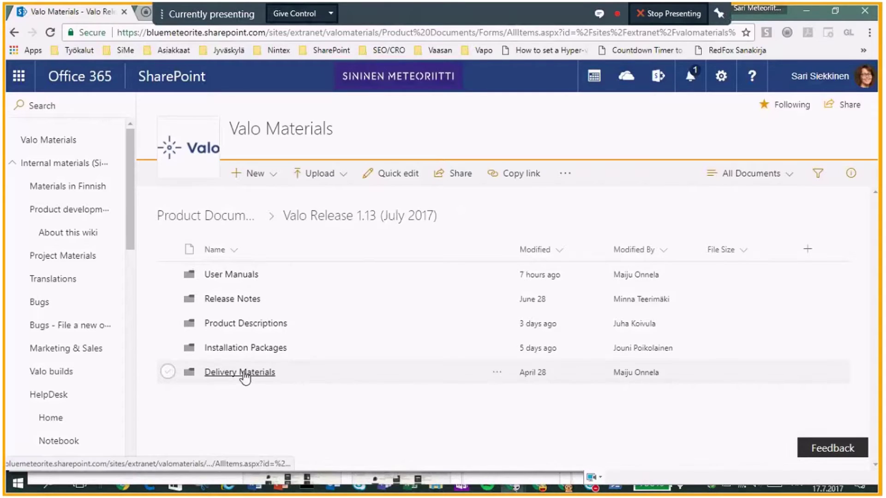
{"action": "left_click", "coordinate": [244, 374]}
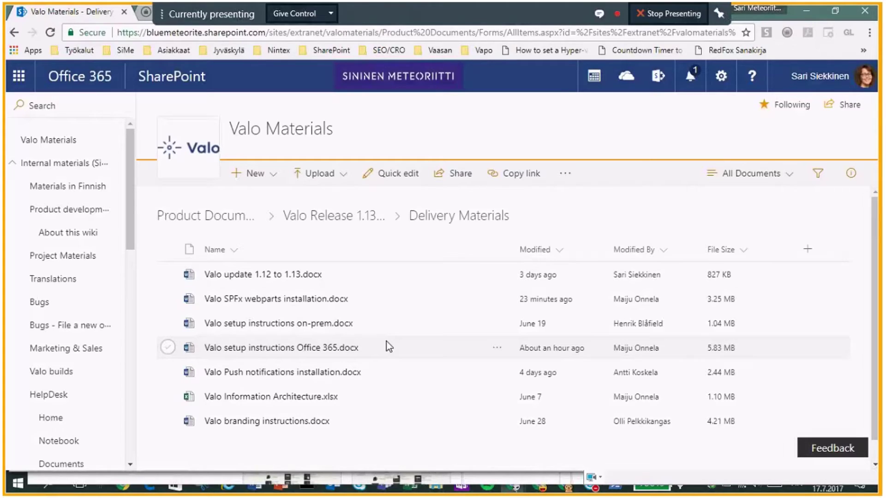
{"action": "left_click", "coordinate": [279, 275]}
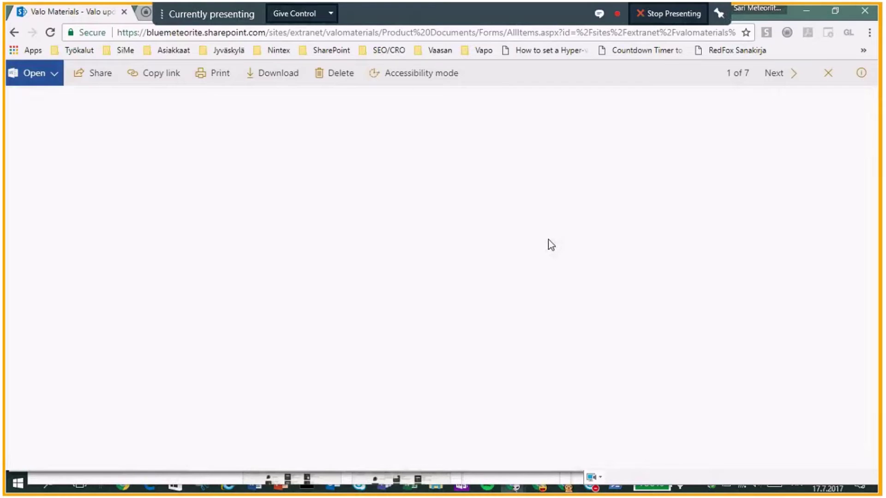
- Scroll through the table of contents of the 14-page Valo 1.12 to 1.13 update guide
{"action": "scroll", "coordinate": [553, 233], "scroll_direction": "down", "scroll_amount": 5}
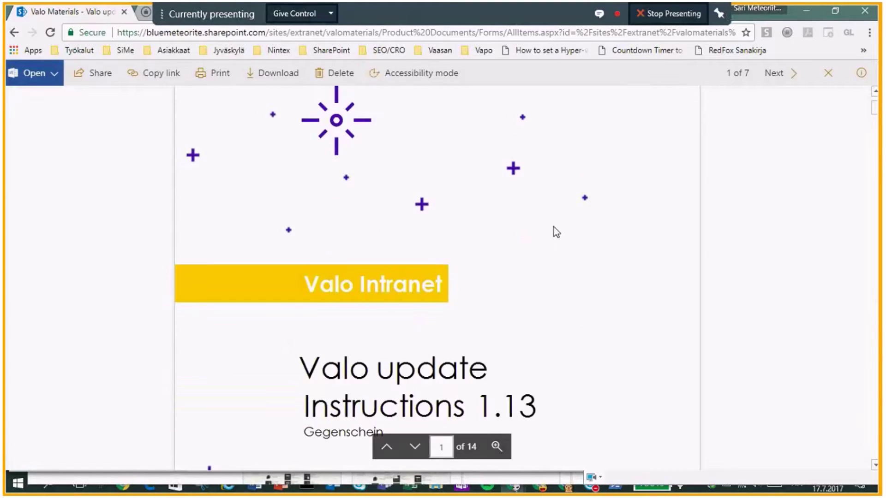
{"action": "scroll", "coordinate": [556, 232], "scroll_direction": "down", "scroll_amount": 9}
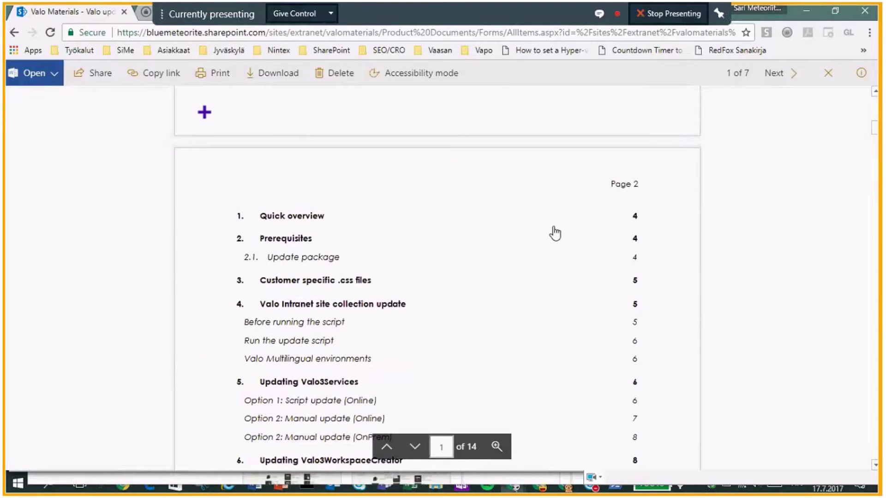
{"action": "scroll", "coordinate": [555, 233], "scroll_direction": "down", "scroll_amount": 1}
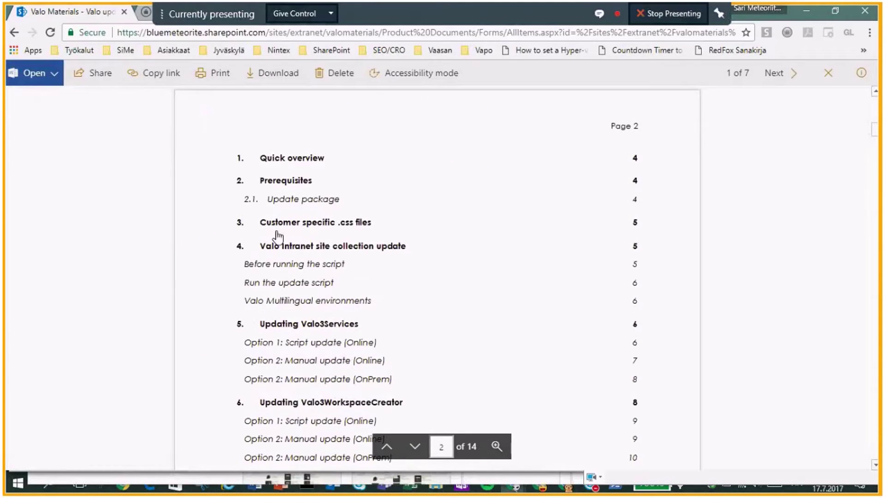
{"action": "scroll", "coordinate": [394, 304], "scroll_direction": "down", "scroll_amount": 1}
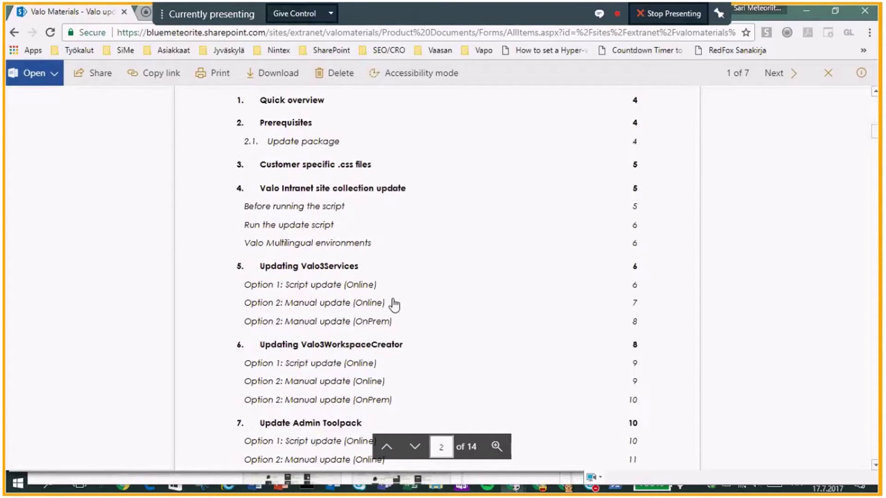
{"action": "scroll", "coordinate": [475, 332], "scroll_direction": "down", "scroll_amount": 2}
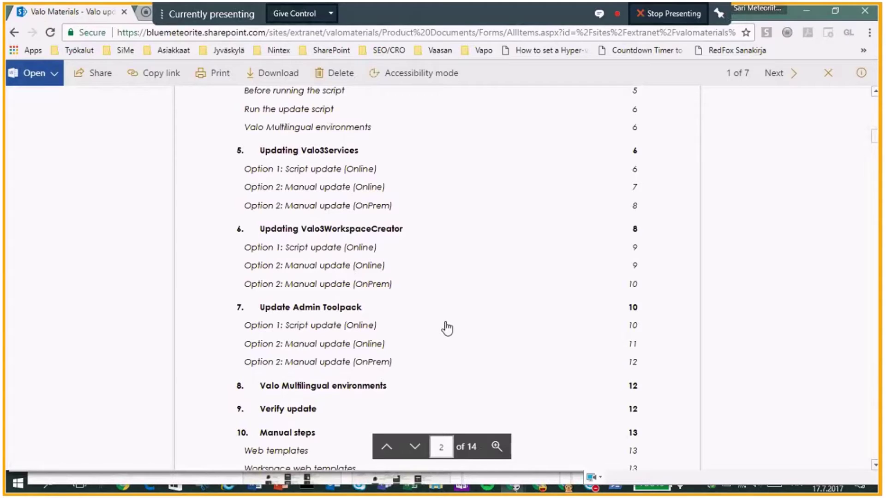
{"action": "scroll", "coordinate": [447, 342], "scroll_direction": "up", "scroll_amount": 3}
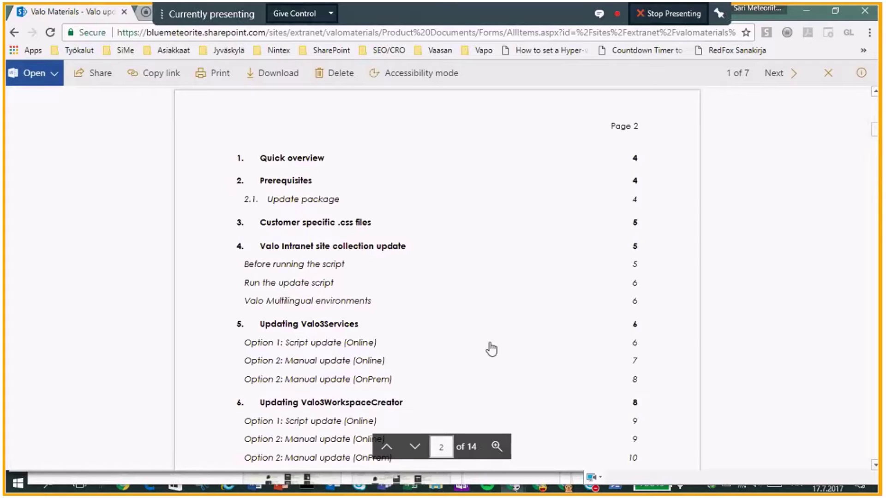
- Return to the waiting Genesis update prompt and submit the tenant admin password to start the update
{"action": "left_click", "coordinate": [826, 8]}
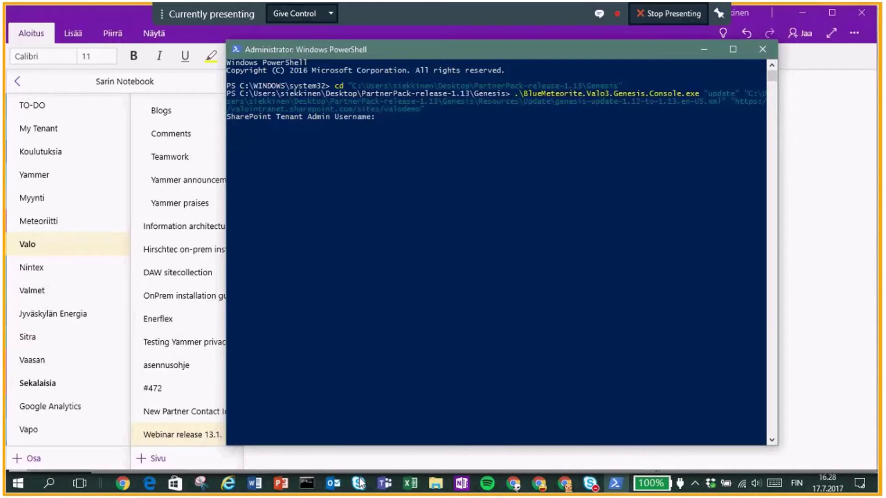
{"action": "left_click", "coordinate": [514, 485]}
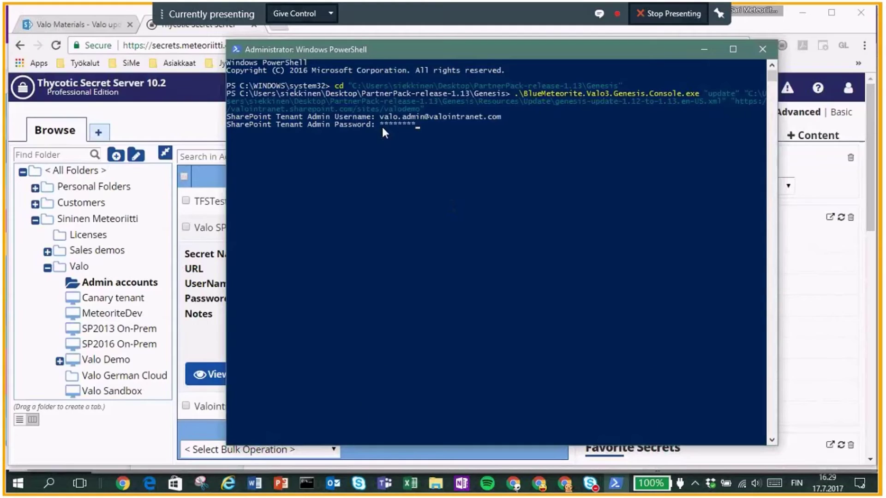
{"action": "key", "text": "Return"}
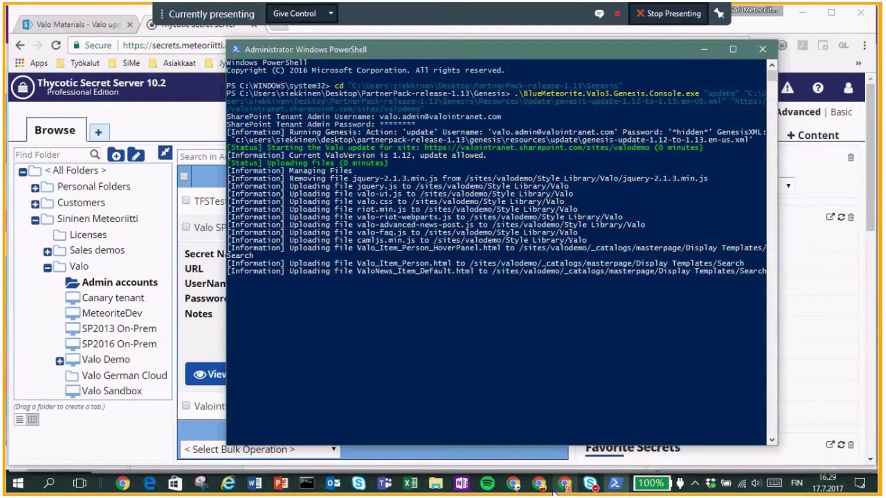
- Check the Azure AD app permissions window and close the Teamwork intranet browser window
{"action": "left_click", "coordinate": [564, 483]}
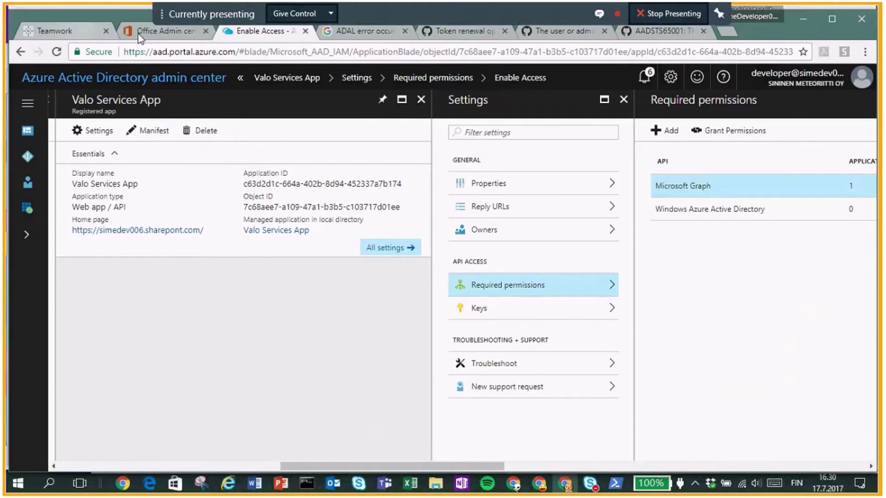
{"action": "left_click", "coordinate": [65, 30]}
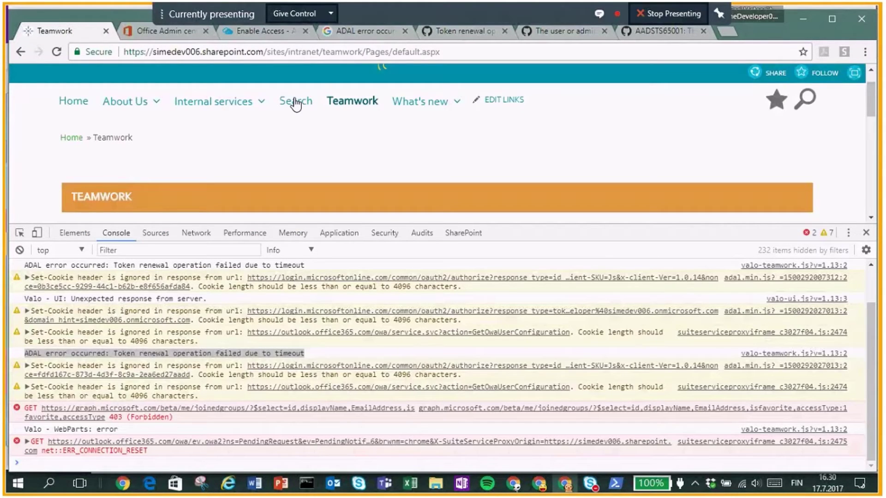
{"action": "left_click", "coordinate": [861, 18]}
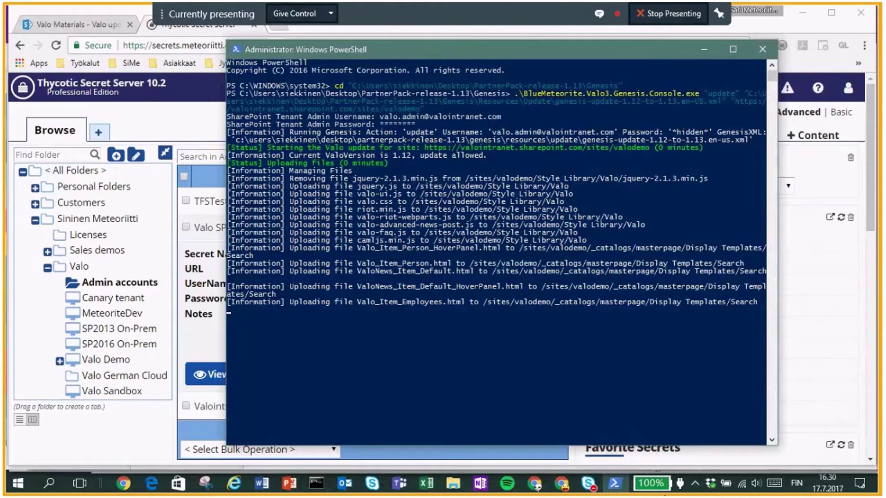
- Trim the Chrome address to valointranet.sharepoint.com/sites/ and open the valodemo site home page
{"action": "mouse_move", "coordinate": [561, 483]}
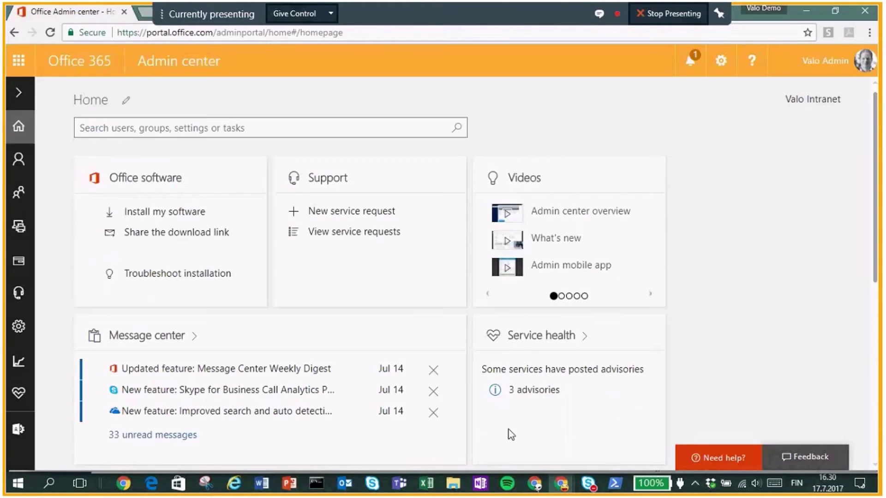
{"action": "left_click", "coordinate": [203, 31]}
{"action": "type", "text": "h"}
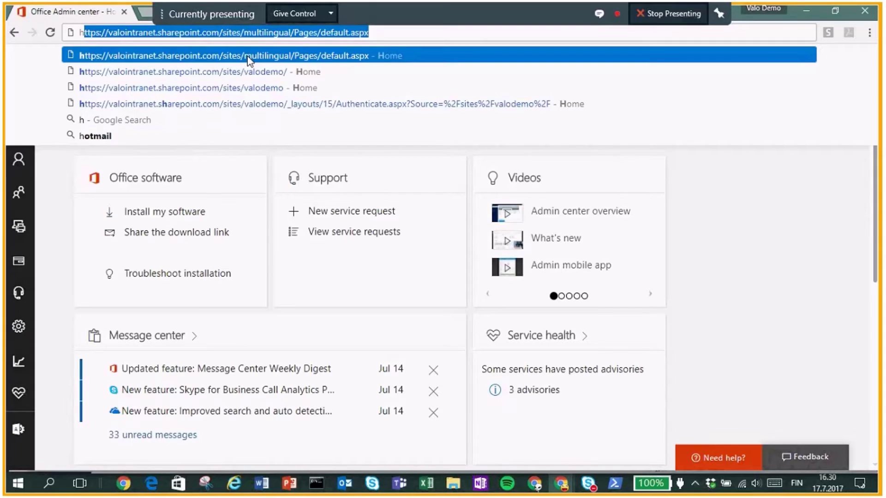
{"action": "left_click", "coordinate": [252, 30]}
{"action": "left_click_drag", "start_coordinate": [251, 30], "coordinate": [395, 42]}
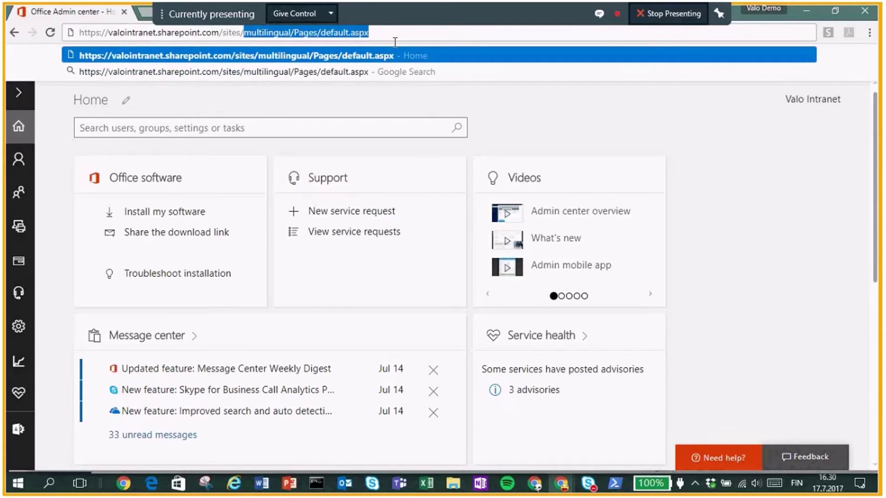
{"action": "key", "text": "BackSpace"}
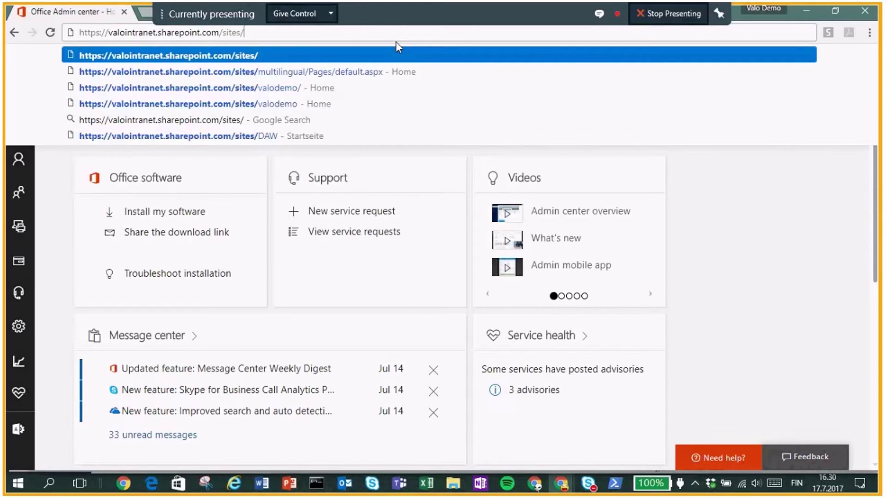
{"action": "left_click", "coordinate": [311, 90]}
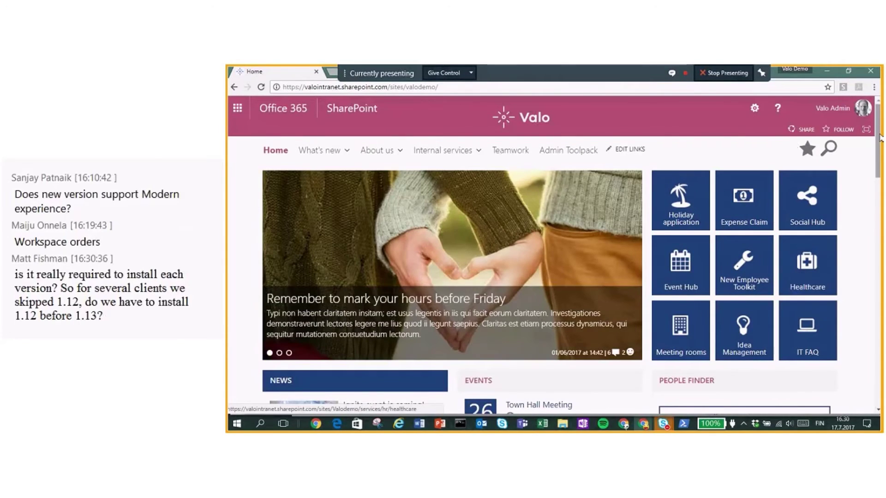
- Scroll down the valodemo home page, then bring the PowerShell update output back into view
{"action": "scroll", "coordinate": [879, 141], "scroll_direction": "down", "scroll_amount": 1}
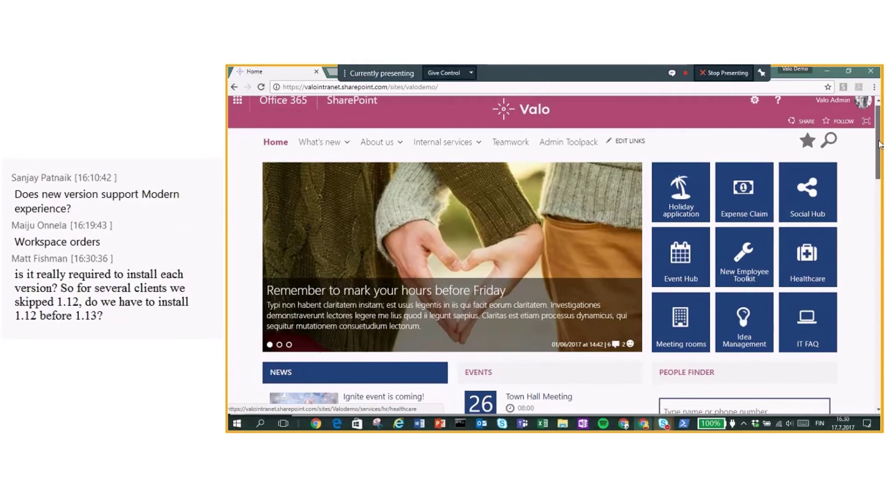
{"action": "left_click_drag", "start_coordinate": [879, 144], "coordinate": [877, 103]}
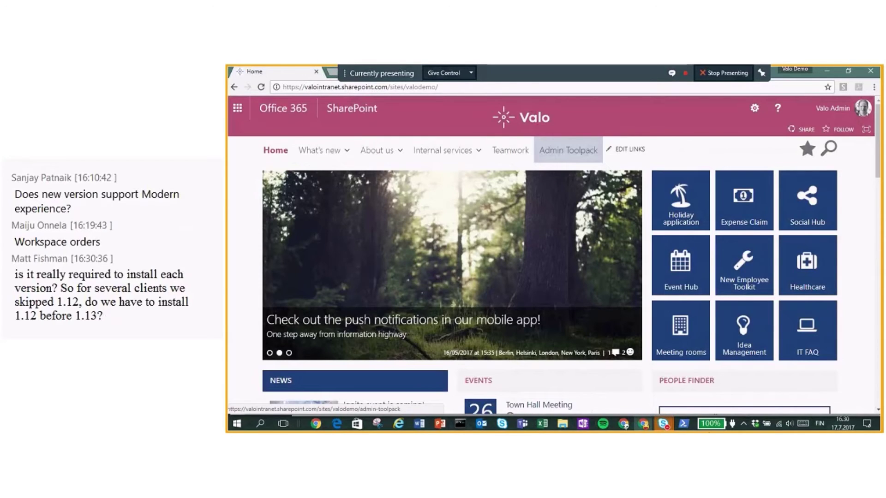
{"action": "left_click", "coordinate": [683, 424]}
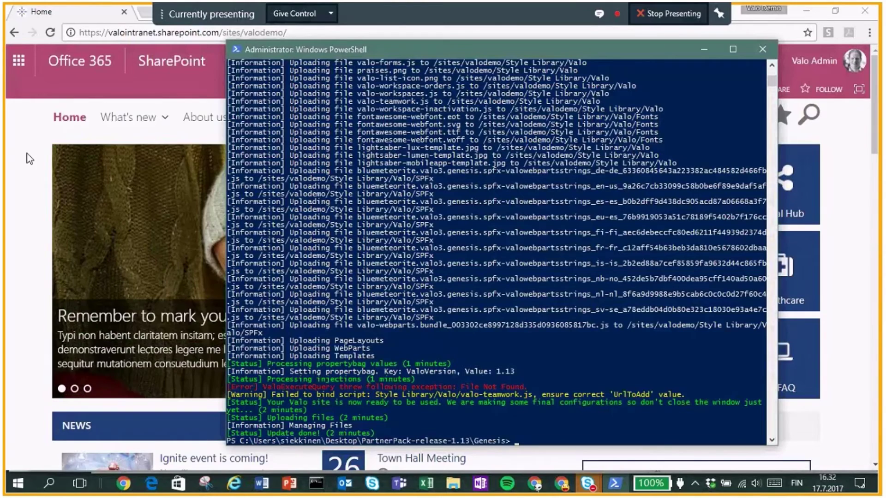
- Return to the Valo intranet home page, reload it, and scroll through its web parts
{"action": "left_click", "coordinate": [29, 158]}
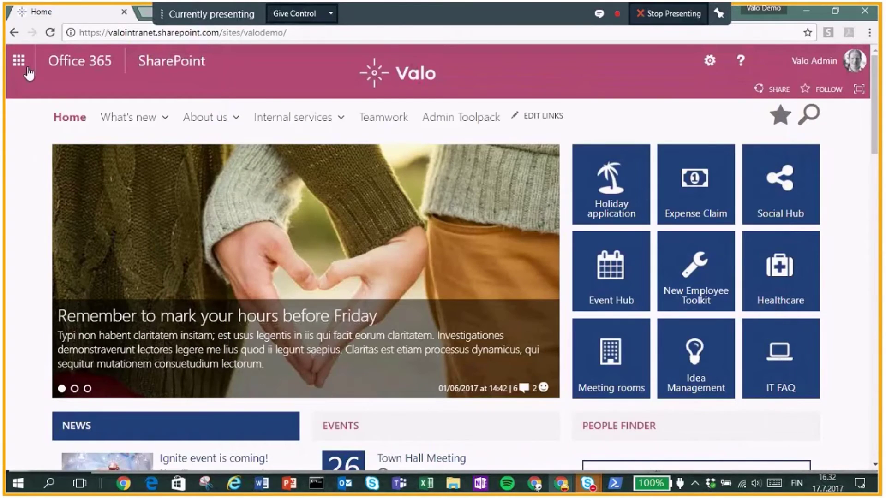
{"action": "left_click", "coordinate": [51, 32]}
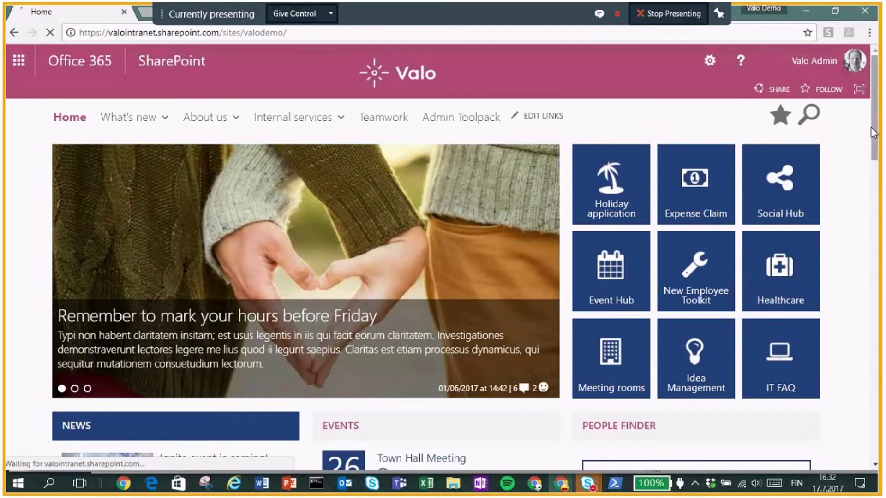
{"action": "scroll", "coordinate": [871, 139], "scroll_direction": "down", "scroll_amount": 3}
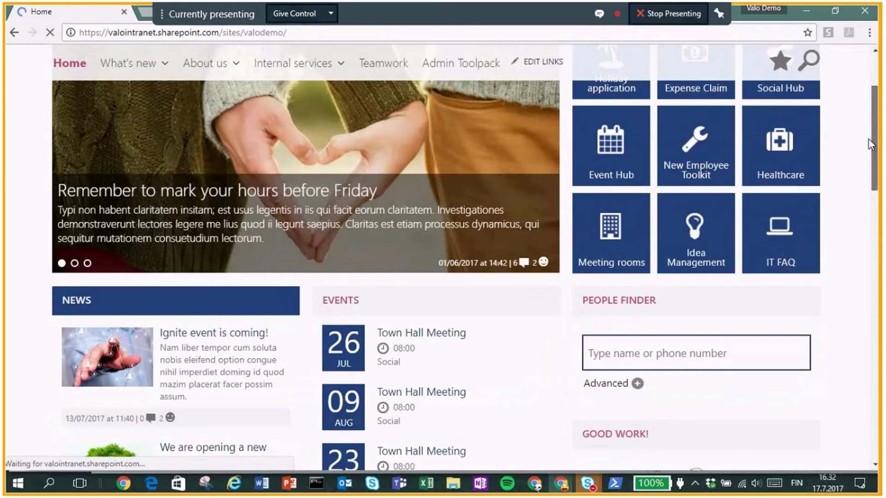
{"action": "scroll", "coordinate": [877, 143], "scroll_direction": "down", "scroll_amount": 2}
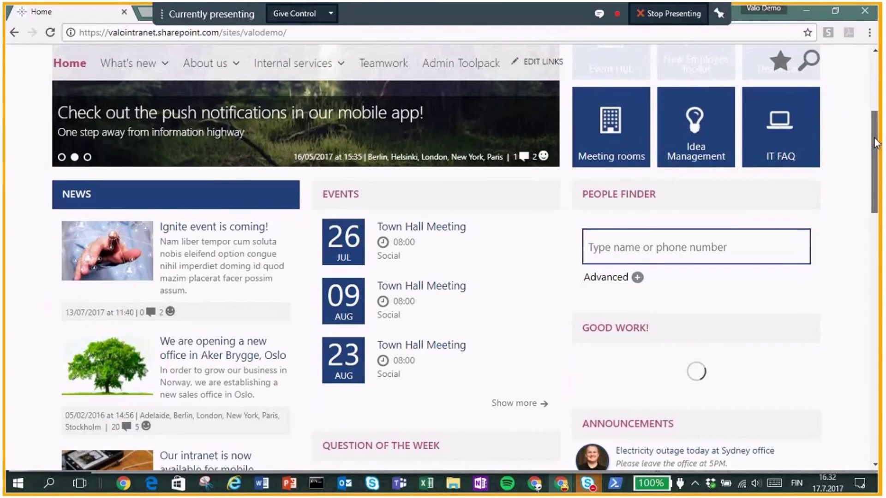
{"action": "scroll", "coordinate": [876, 175], "scroll_direction": "down", "scroll_amount": 3}
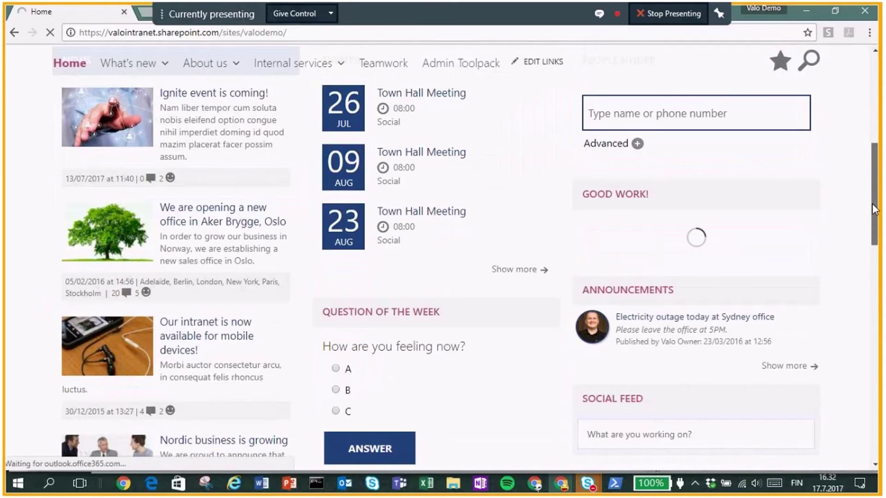
{"action": "scroll", "coordinate": [874, 198], "scroll_direction": "down", "scroll_amount": 3}
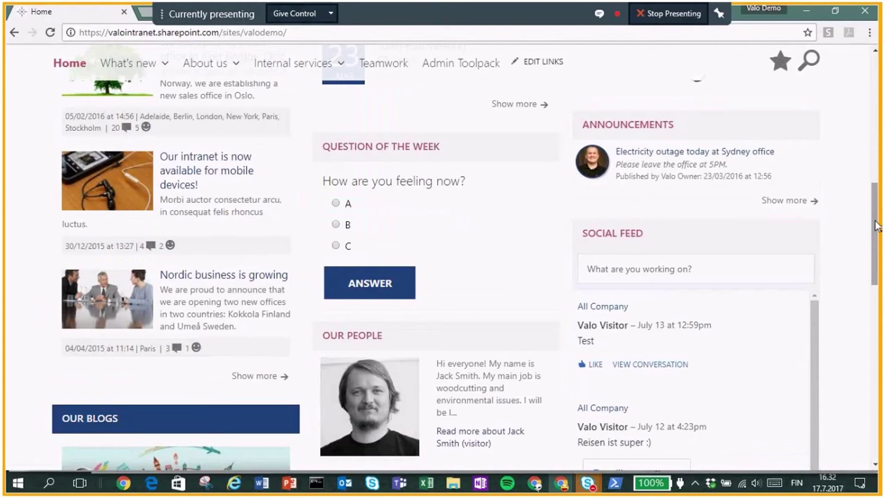
{"action": "left_click_drag", "start_coordinate": [875, 226], "coordinate": [872, 114]}
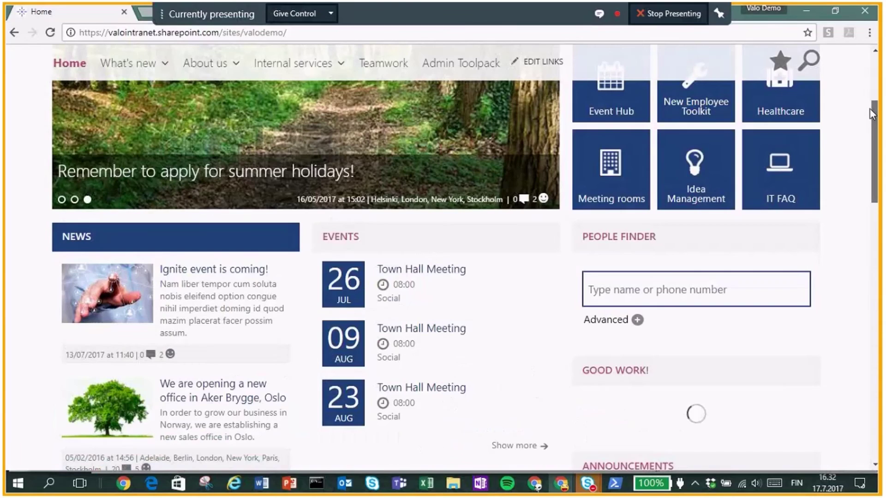
- Reload the home page again and review the news, events, blogs, social feed and videos
{"action": "left_click", "coordinate": [50, 32]}
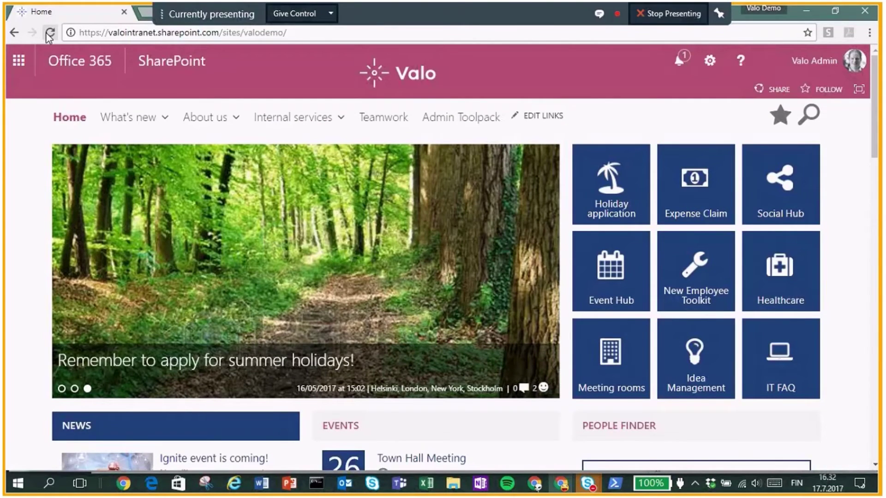
{"action": "left_click", "coordinate": [49, 32]}
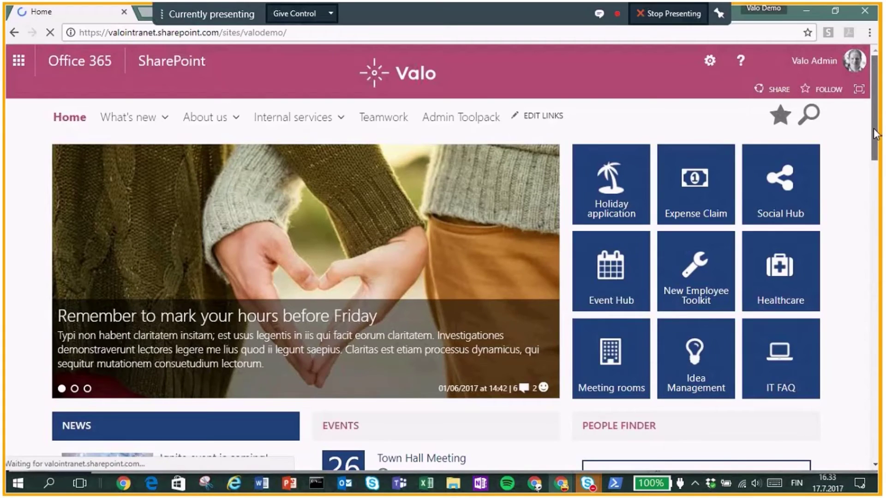
{"action": "scroll", "coordinate": [875, 134], "scroll_direction": "down", "scroll_amount": 4}
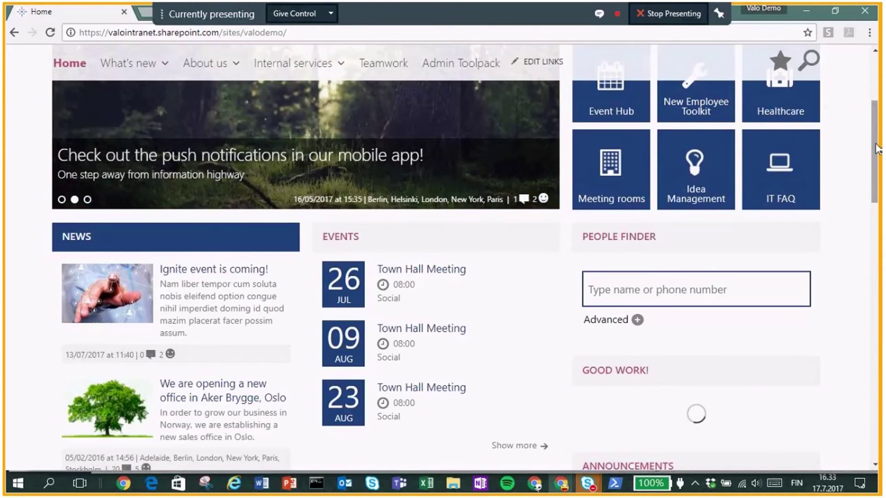
{"action": "scroll", "coordinate": [875, 161], "scroll_direction": "down", "scroll_amount": 1}
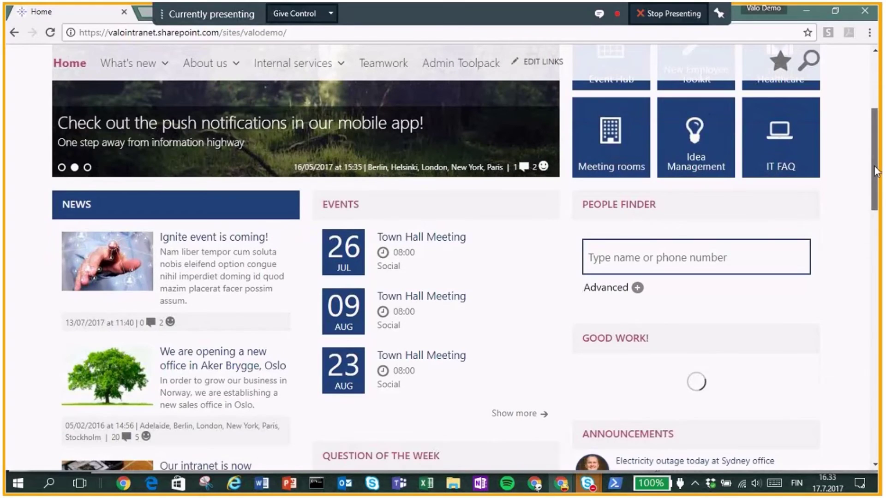
{"action": "scroll", "coordinate": [877, 170], "scroll_direction": "down", "scroll_amount": 3}
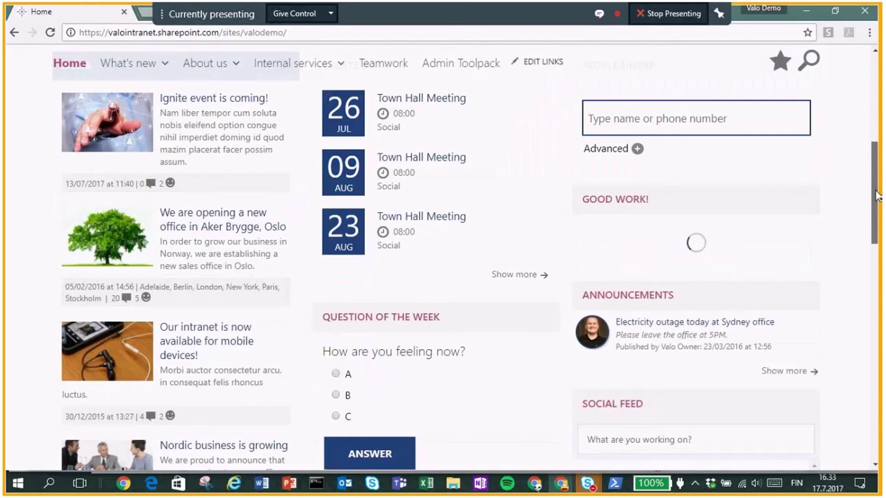
{"action": "left_click_drag", "start_coordinate": [876, 196], "coordinate": [878, 239]}
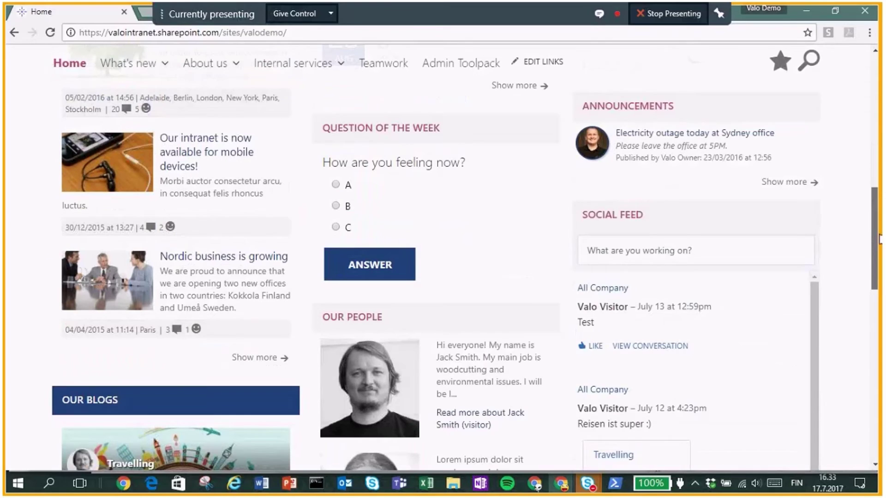
{"action": "scroll", "coordinate": [879, 252], "scroll_direction": "down", "scroll_amount": 1}
{"action": "left_click_drag", "start_coordinate": [880, 263], "coordinate": [873, 83]}
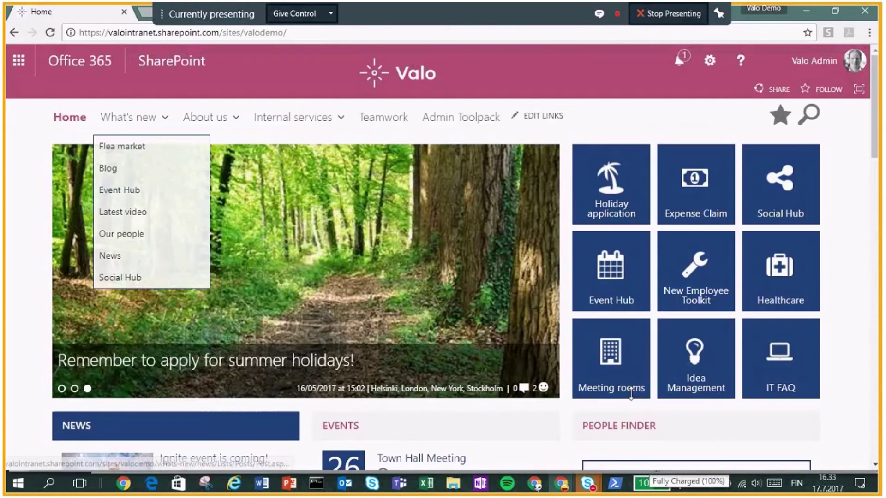
{"action": "mouse_move", "coordinate": [614, 484]}
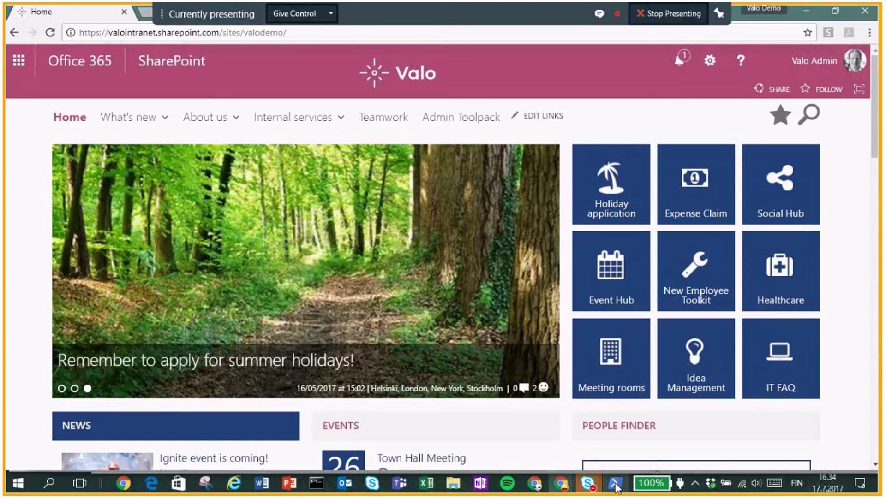
{"action": "left_click", "coordinate": [614, 483]}
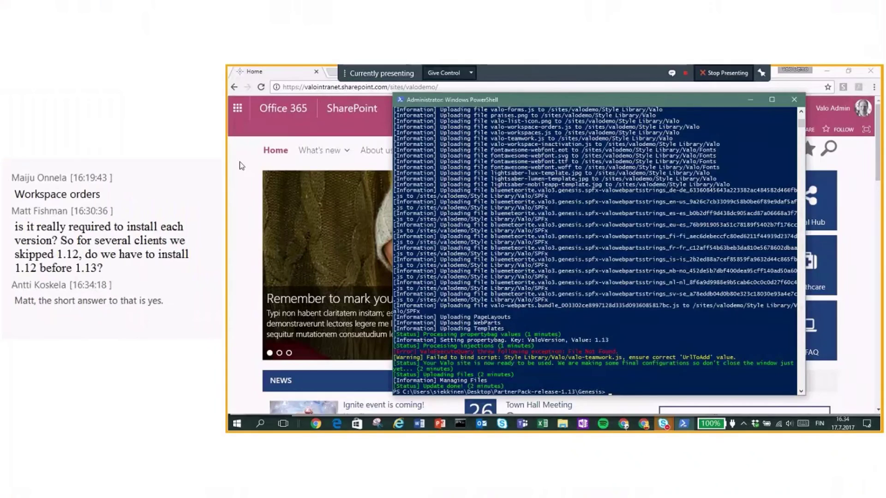
- Switch to the other Chrome window's Valo Materials tab showing the update guide's contents pages
{"action": "left_click", "coordinate": [18, 134]}
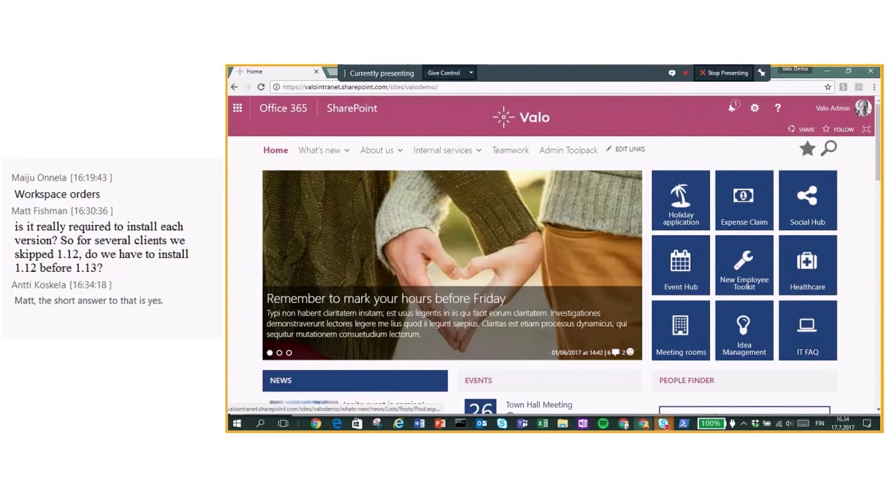
{"action": "mouse_move", "coordinate": [655, 432]}
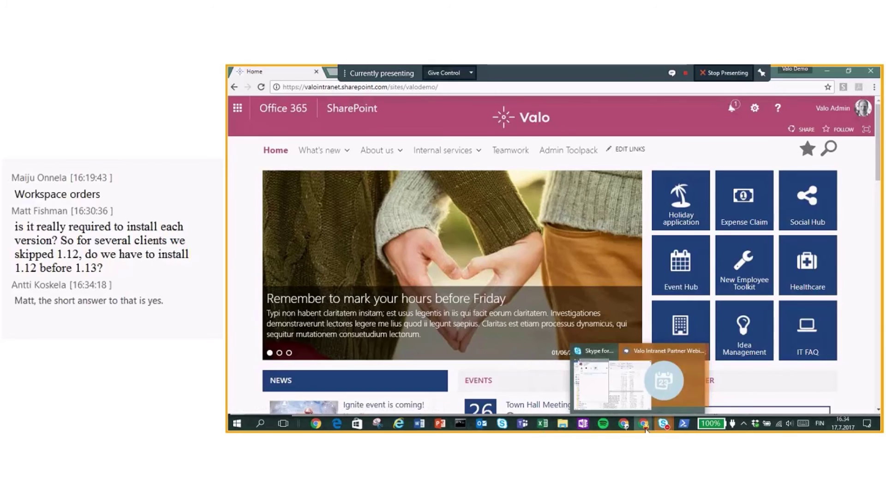
{"action": "mouse_move", "coordinate": [625, 425]}
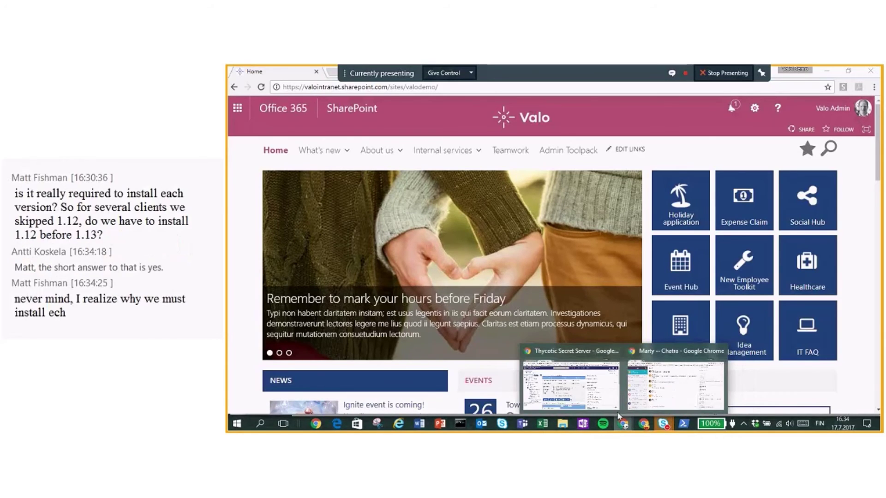
{"action": "left_click", "coordinate": [605, 395]}
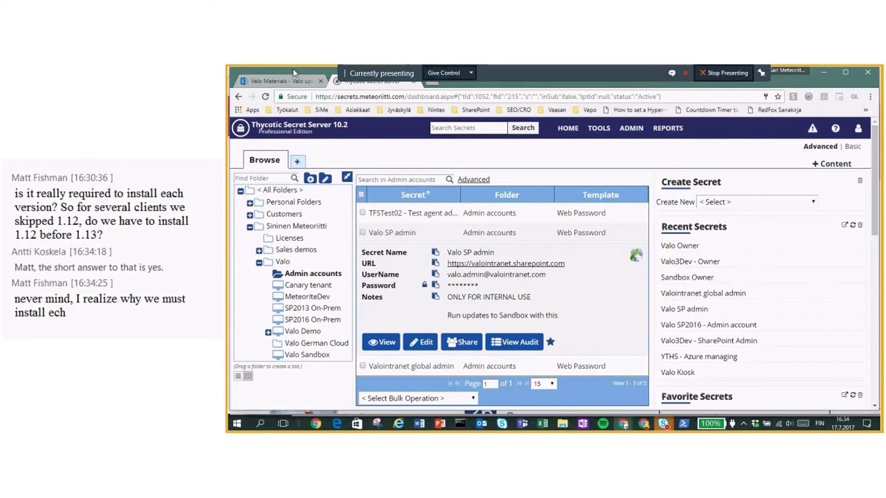
{"action": "left_click", "coordinate": [294, 77]}
{"action": "scroll", "coordinate": [524, 263], "scroll_direction": "down", "scroll_amount": 2}
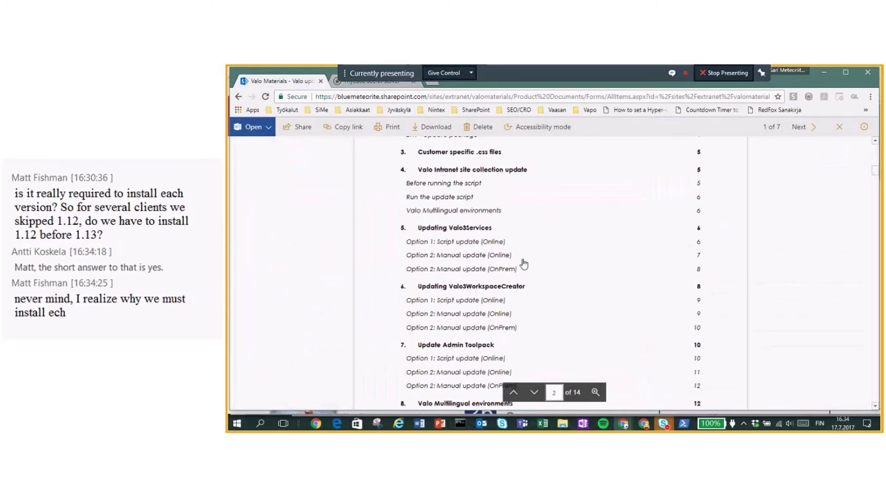
- Jump to Updating Valo3Services and read Options 1 and 2 through page 8's FTP upload instructions
{"action": "left_click", "coordinate": [466, 229]}
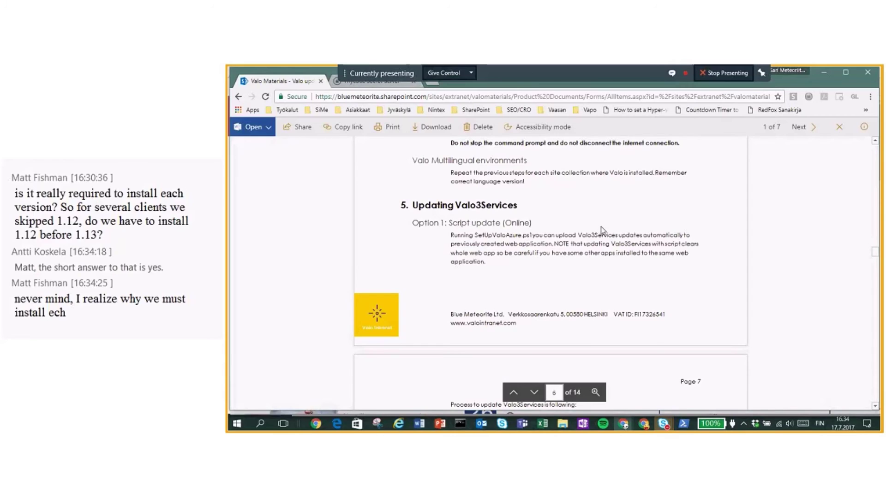
{"action": "scroll", "coordinate": [598, 220], "scroll_direction": "down", "scroll_amount": 1}
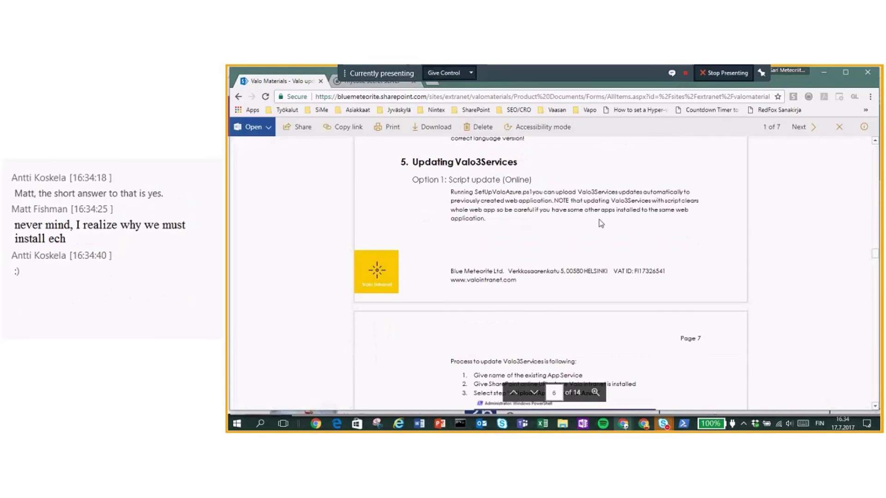
{"action": "scroll", "coordinate": [599, 219], "scroll_direction": "down", "scroll_amount": 3}
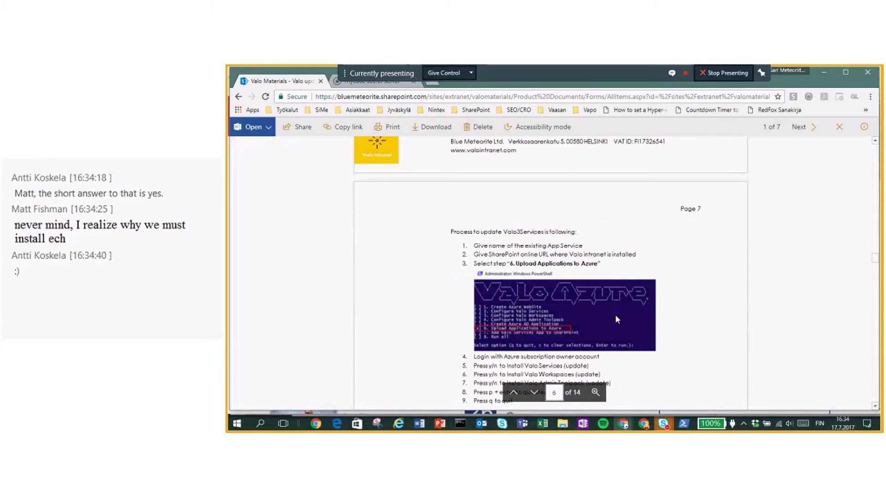
{"action": "scroll", "coordinate": [611, 303], "scroll_direction": "down", "scroll_amount": 1}
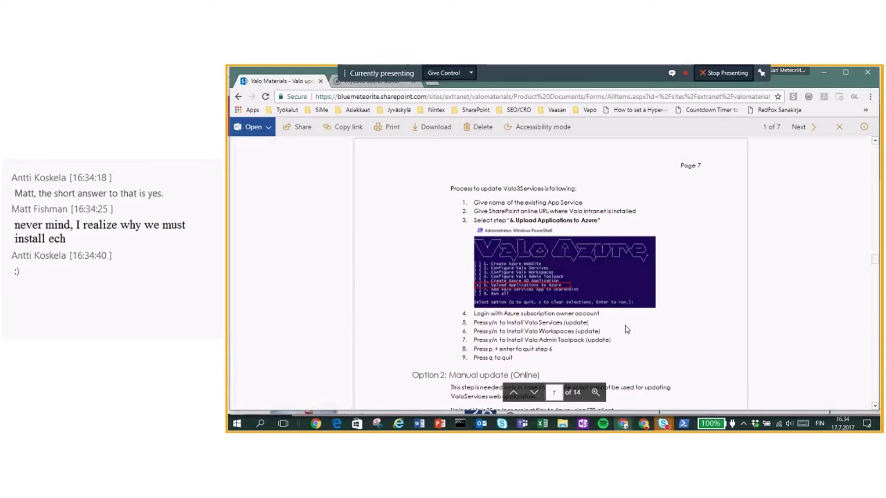
{"action": "scroll", "coordinate": [627, 328], "scroll_direction": "down", "scroll_amount": 5}
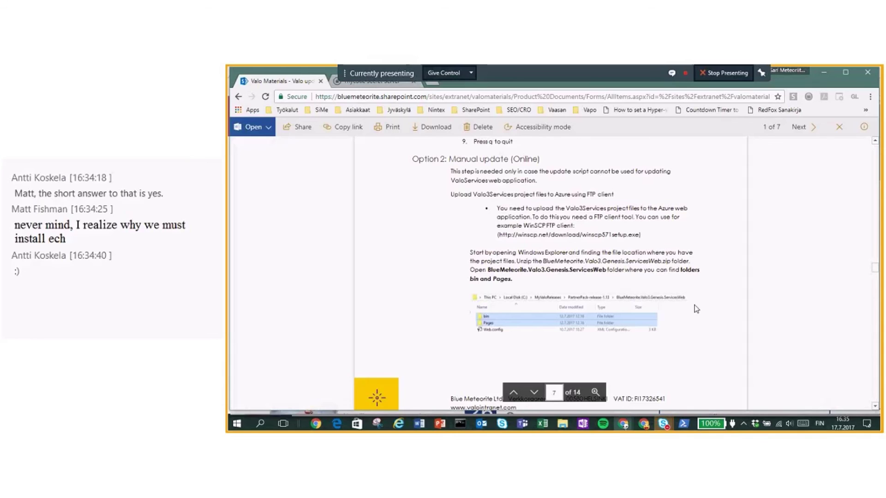
{"action": "scroll", "coordinate": [694, 306], "scroll_direction": "down", "scroll_amount": 1}
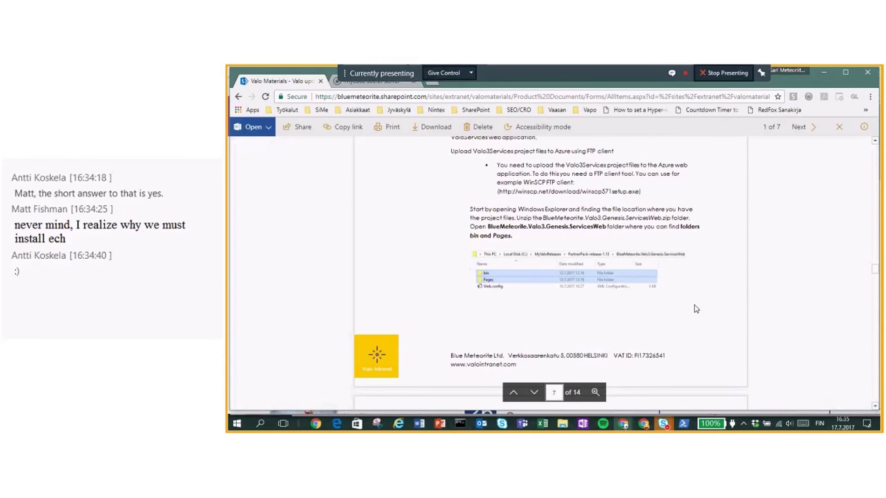
{"action": "scroll", "coordinate": [694, 305], "scroll_direction": "down", "scroll_amount": 4}
{"action": "scroll", "coordinate": [694, 308], "scroll_direction": "down", "scroll_amount": 4}
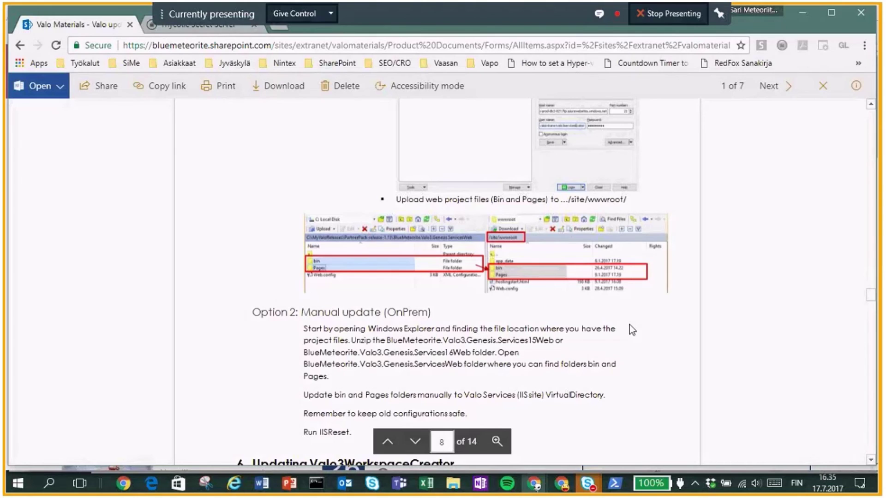
{"action": "scroll", "coordinate": [695, 308], "scroll_direction": "up", "scroll_amount": 5}
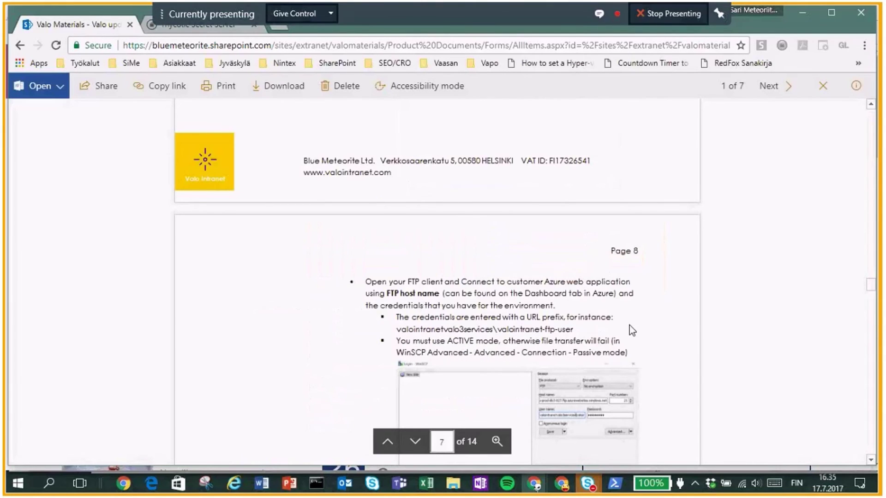
- Scroll back up to section 3 on page 5, then go back to the Delivery Materials list
{"action": "scroll", "coordinate": [629, 325], "scroll_direction": "up", "scroll_amount": 10}
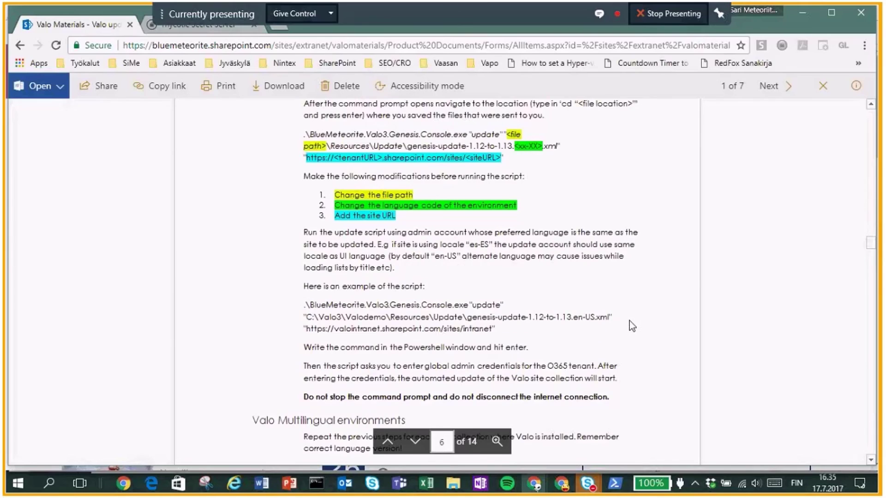
{"action": "scroll", "coordinate": [629, 320], "scroll_direction": "up", "scroll_amount": 7}
{"action": "scroll", "coordinate": [616, 245], "scroll_direction": "up", "scroll_amount": 2}
{"action": "scroll", "coordinate": [615, 245], "scroll_direction": "up", "scroll_amount": 5}
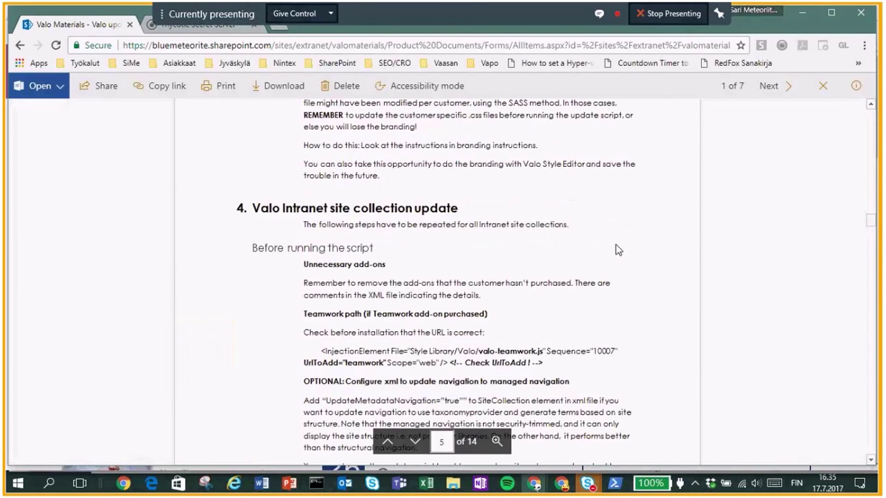
{"action": "scroll", "coordinate": [616, 245], "scroll_direction": "up", "scroll_amount": 4}
{"action": "left_click", "coordinate": [21, 46]}
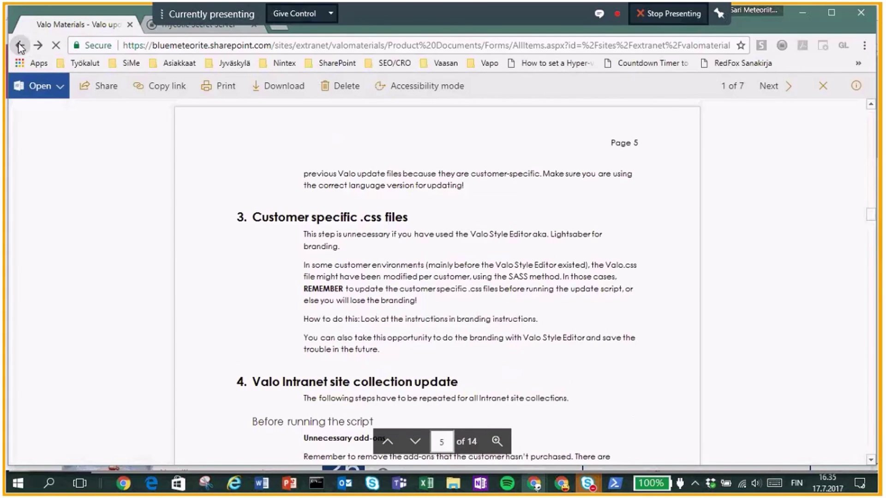